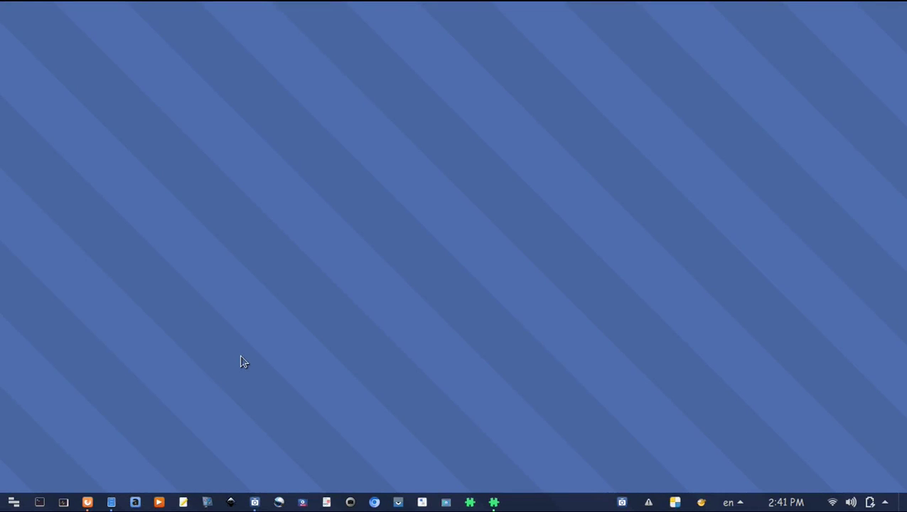
# Download the vr.02 (DEC.2022) file Hind-by-MOYASH.zip from the Hind VLC Skin page on pling.com in the browser
pyautogui.click(87, 504)
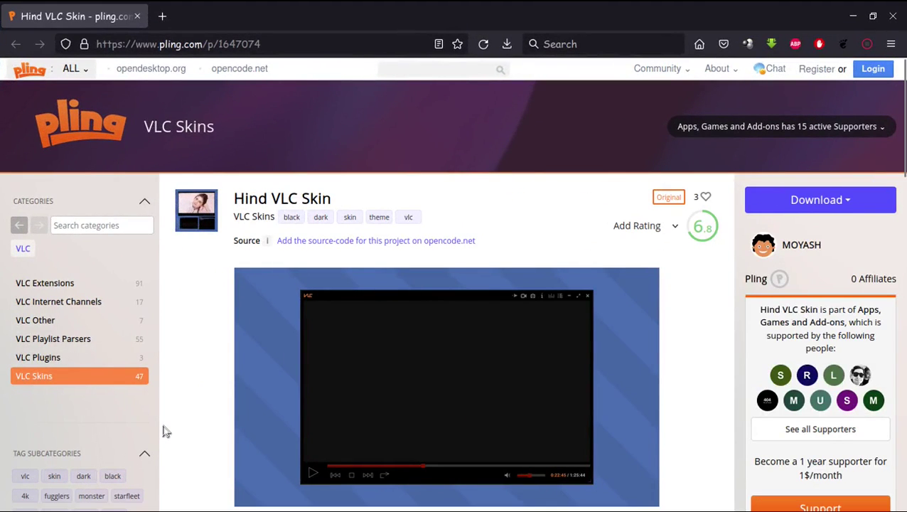
pyautogui.scroll(-4, 169, 430)
pyautogui.scroll(-1, 169, 430)
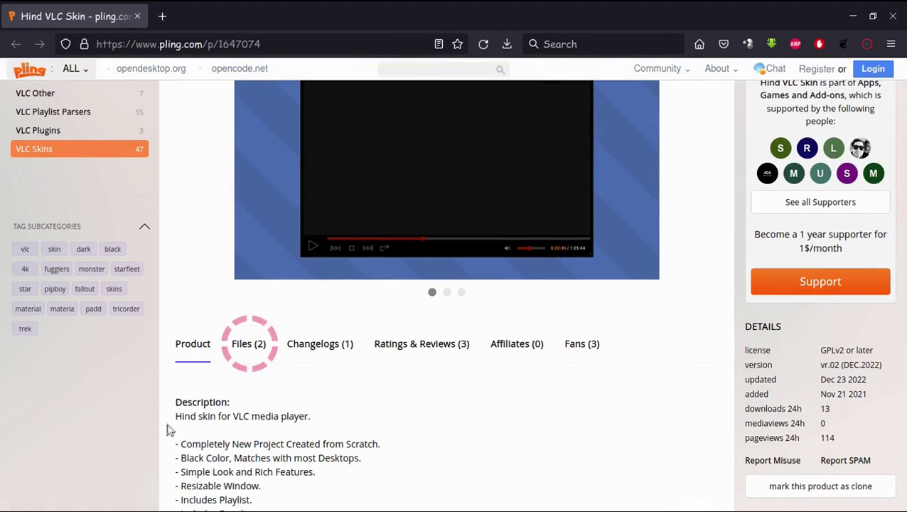
pyautogui.click(257, 349)
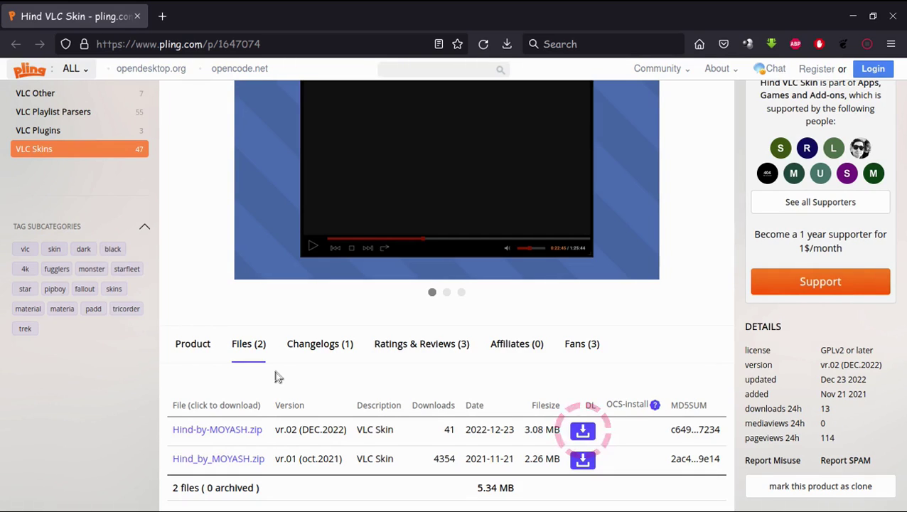
pyautogui.click(582, 432)
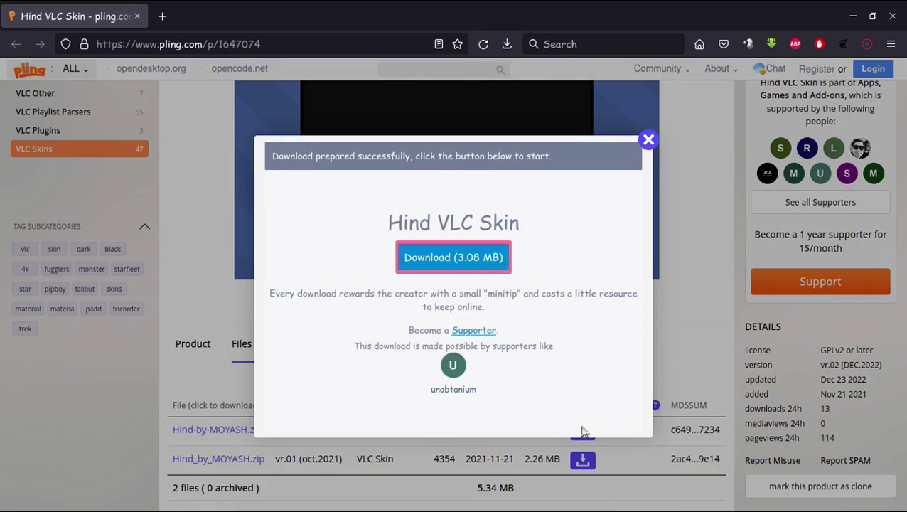
pyautogui.click(474, 276)
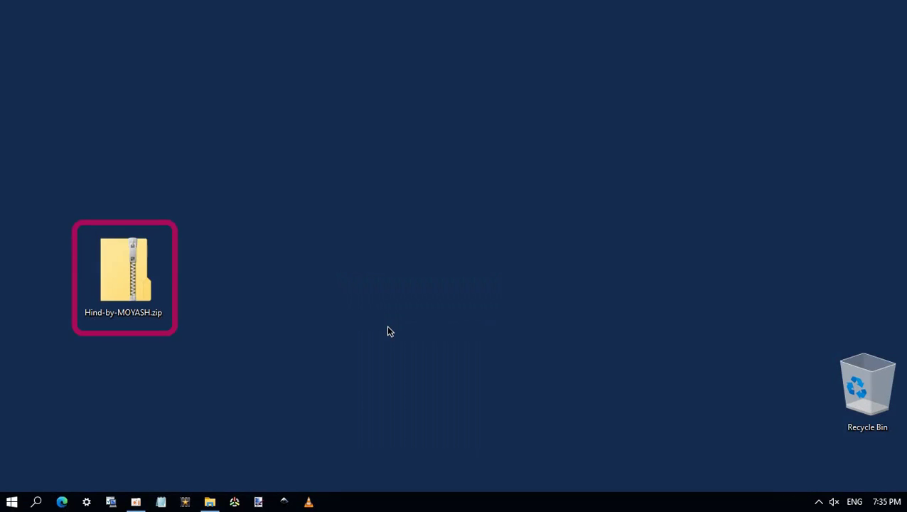
# Extract Hind-by-MOYASH.zip into a Hind-by-MOYASH folder on the desktop
pyautogui.rightClick(115, 268)
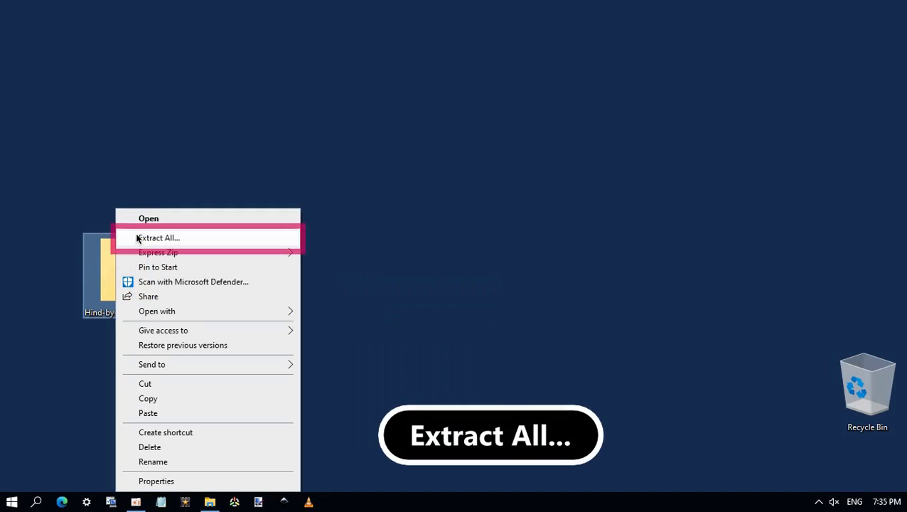
pyautogui.click(138, 238)
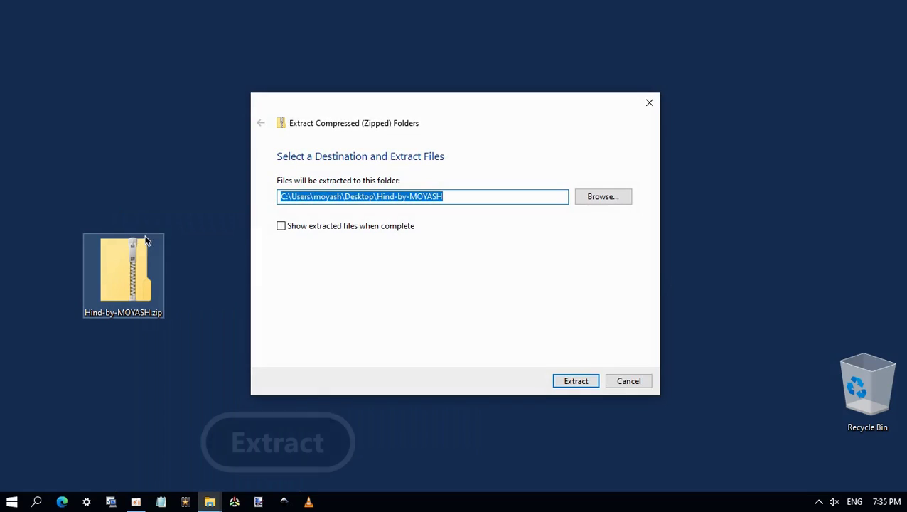
pyautogui.click(572, 381)
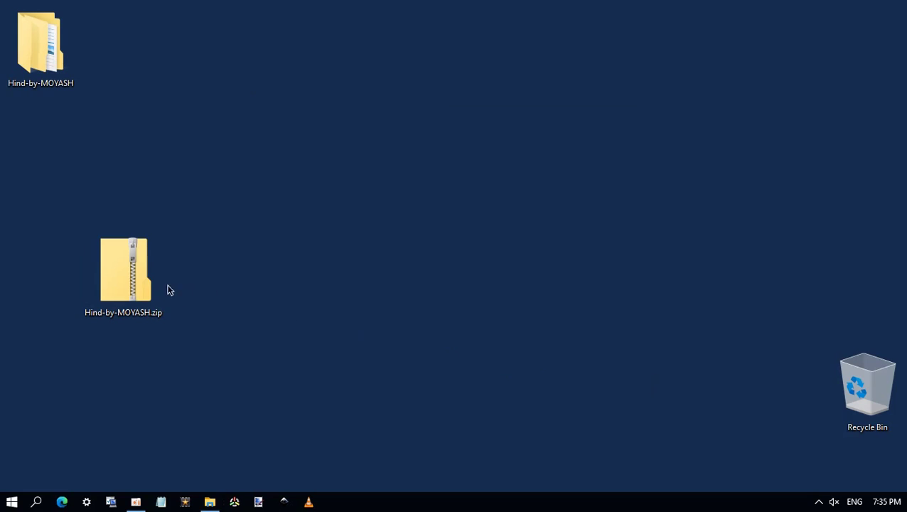
# Move Hind-by-MOYASH.zip to the Recycle Bin and put the extracted folder in its place on the desktop
pyautogui.moveTo(140, 277); pyautogui.dragTo(856, 386)
pyautogui.click(763, 386)
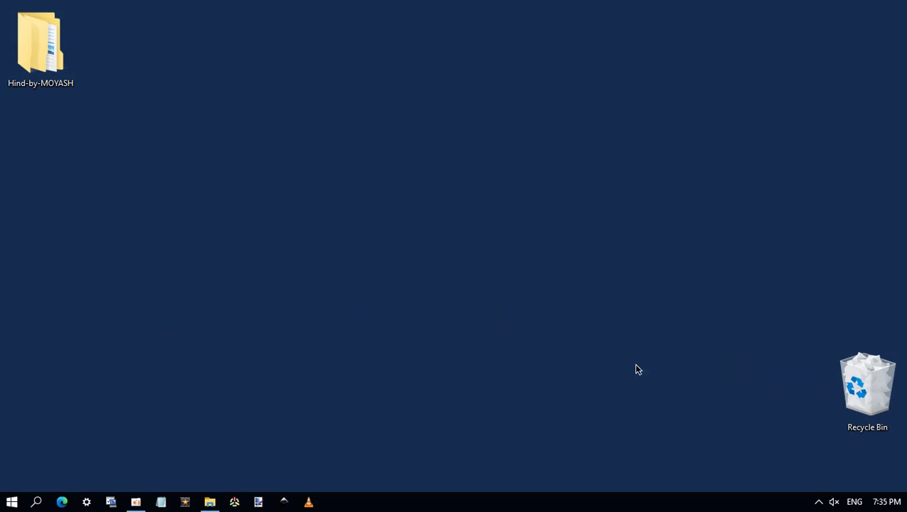
pyautogui.moveTo(24, 43); pyautogui.dragTo(100, 254)
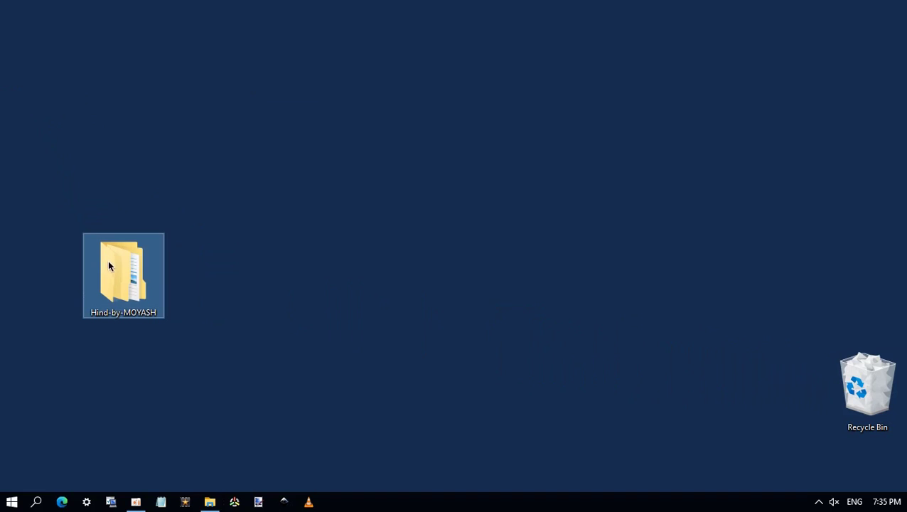
# Open the extracted Hind-by-MOYASH folder and go down to its Hind VLC Skin subfolder
pyautogui.doubleClick(114, 270)
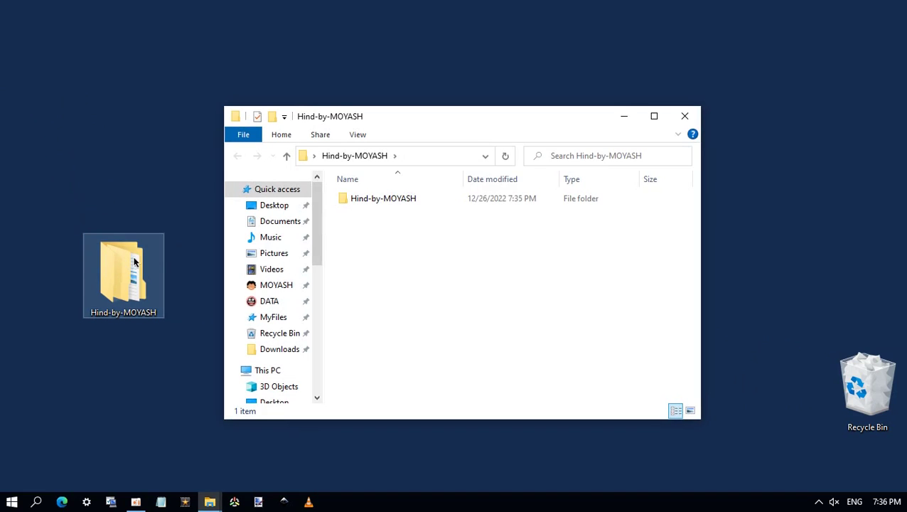
pyautogui.doubleClick(375, 198)
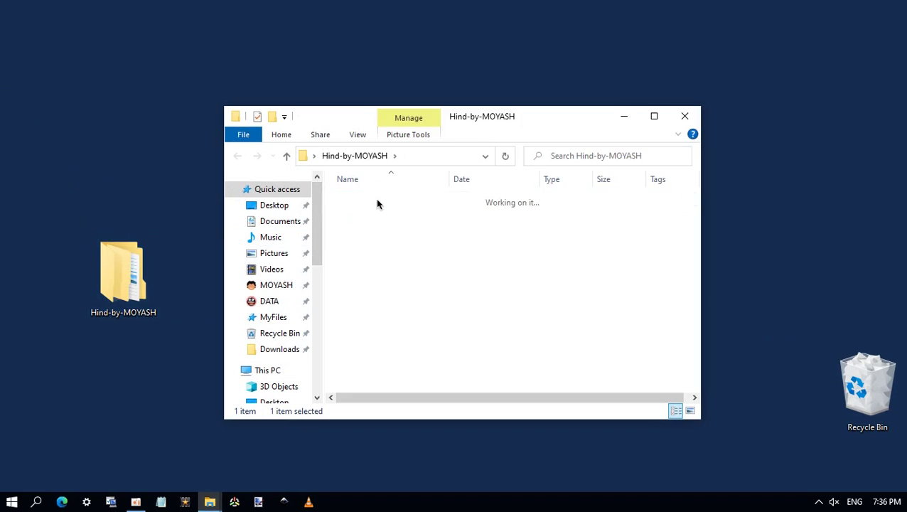
pyautogui.doubleClick(377, 200)
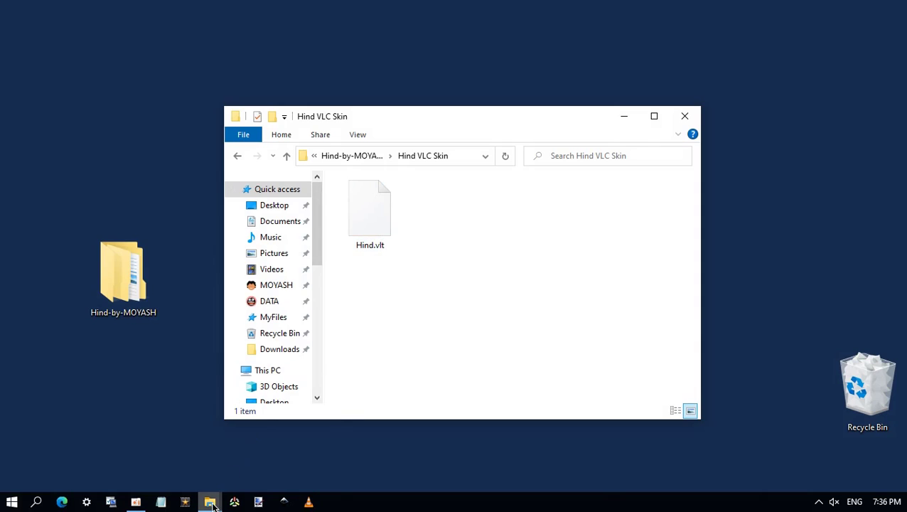
# Bring up the open VLC skins folder window, and copy Hind.vlt from the Hind VLC Skin folder
pyautogui.moveTo(211, 503)
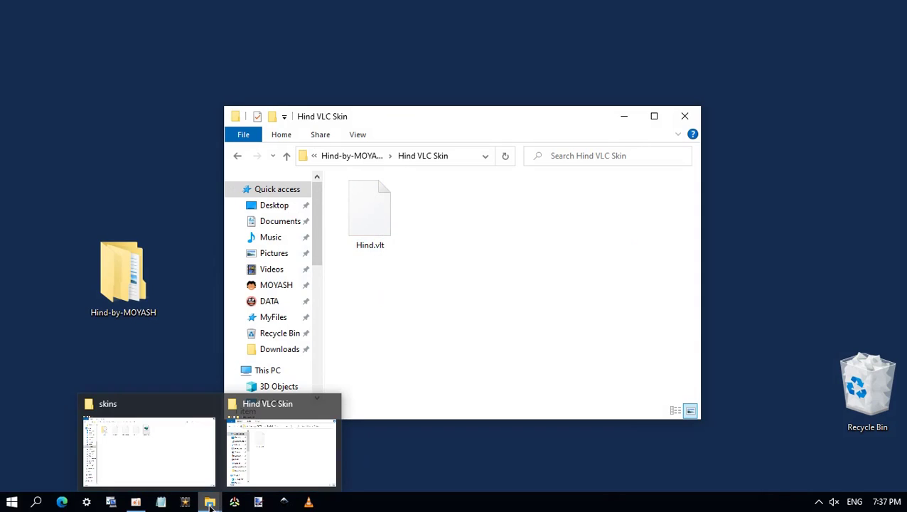
pyautogui.click(177, 469)
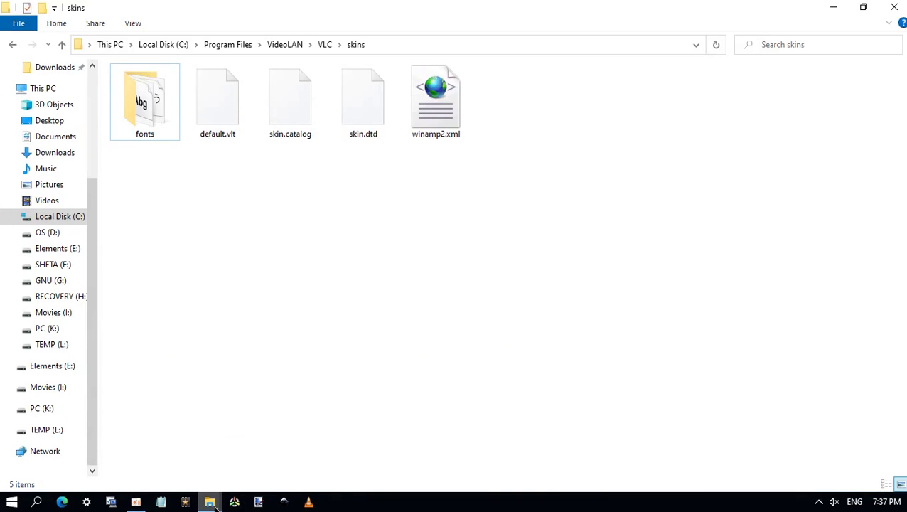
pyautogui.moveTo(215, 506)
pyautogui.click(296, 457)
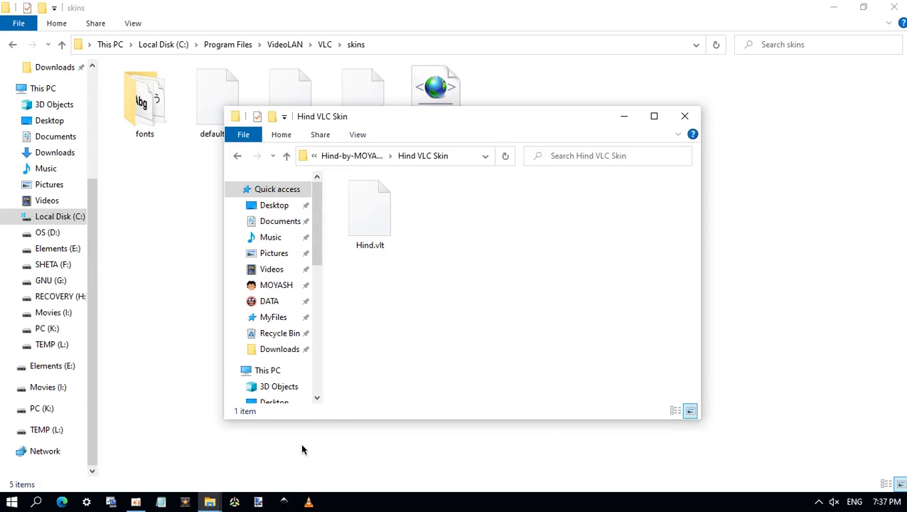
pyautogui.rightClick(370, 208)
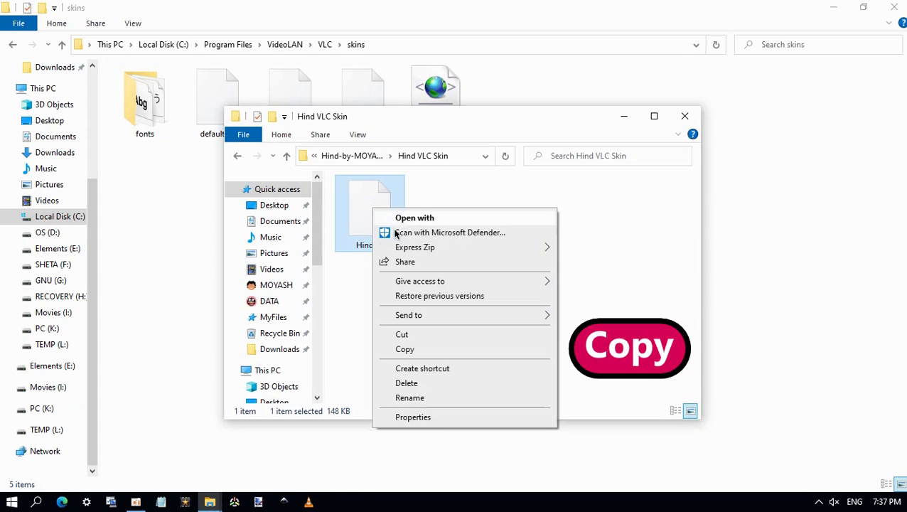
pyautogui.click(492, 353)
# Paste Hind.vlt into C:\Program Files\VideoLAN\VLC\skins, granting administrator permission
pyautogui.click(497, 83)
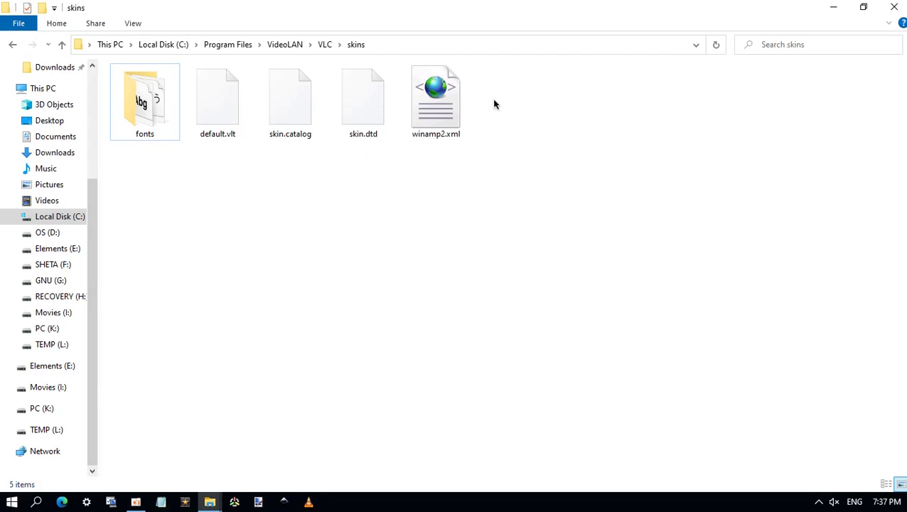
pyautogui.rightClick(475, 219)
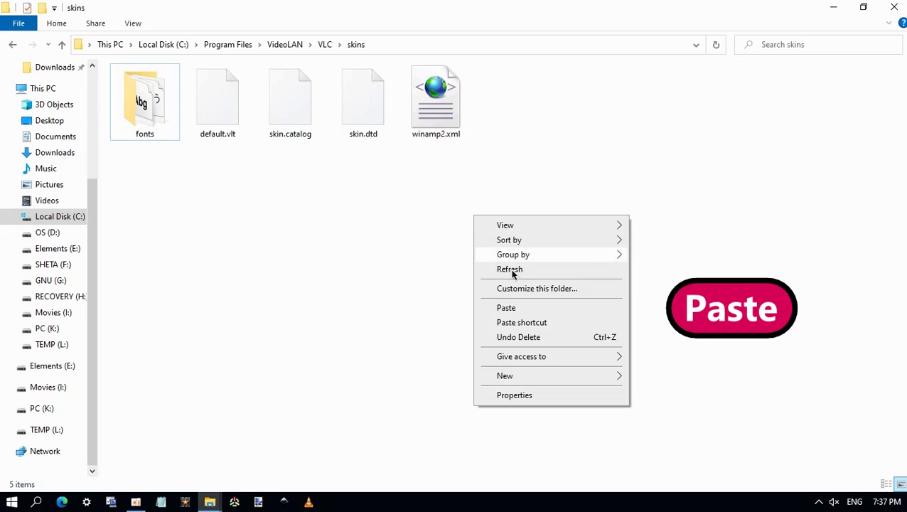
pyautogui.click(506, 307)
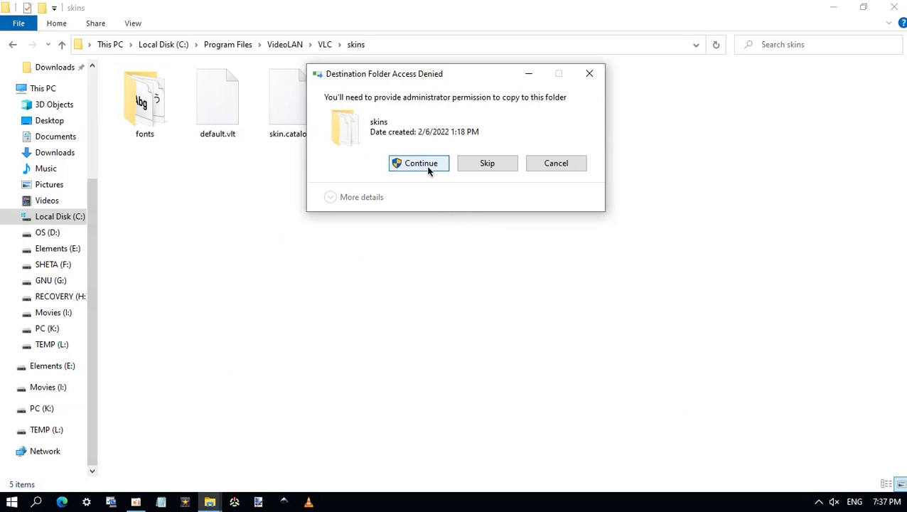
pyautogui.click(429, 165)
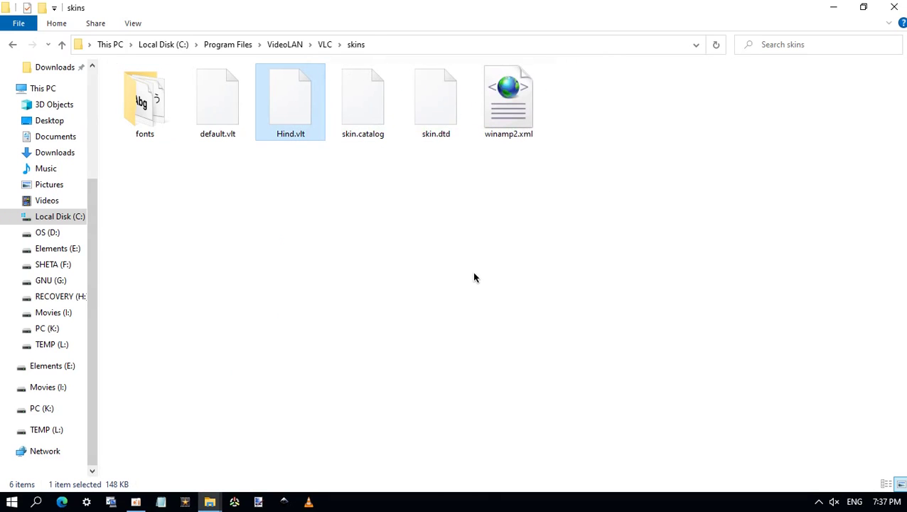
# Close both folder windows and move the Hind-by-MOYASH folder from the desktop to the Recycle Bin
pyautogui.click(896, 8)
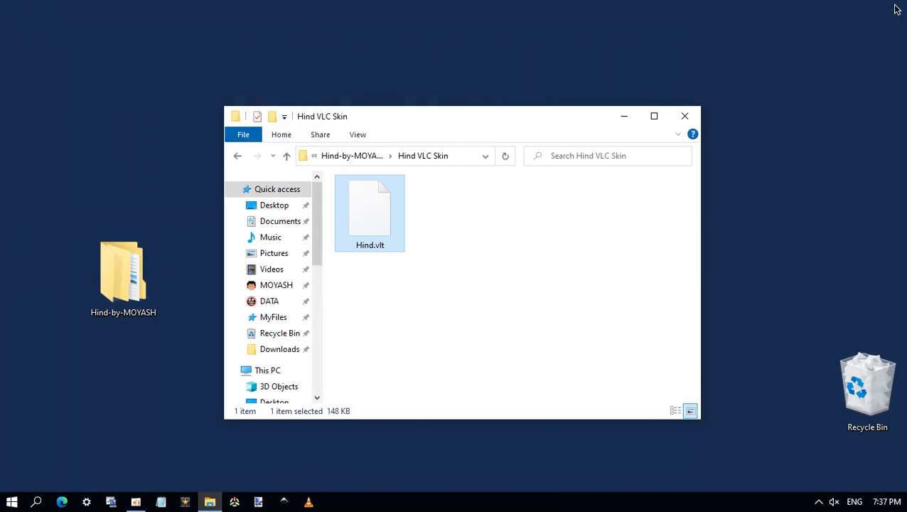
pyautogui.click(682, 119)
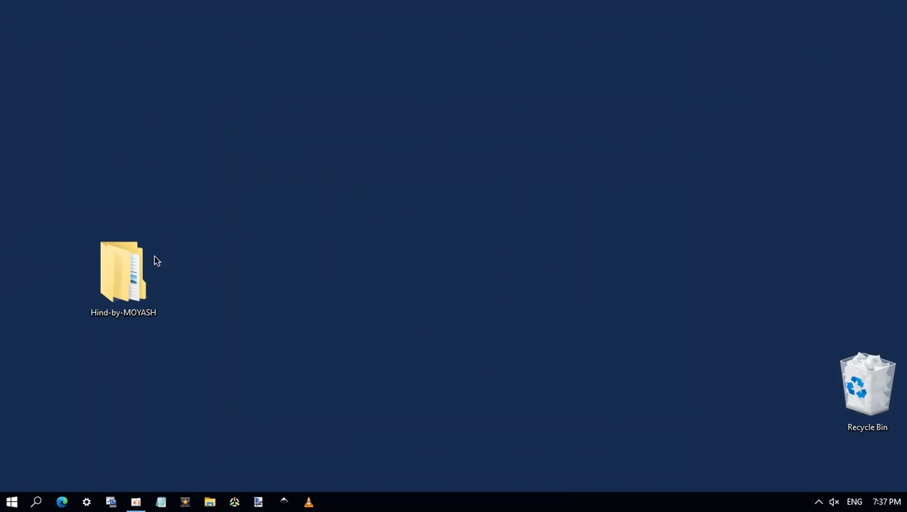
pyautogui.moveTo(118, 269); pyautogui.dragTo(861, 377)
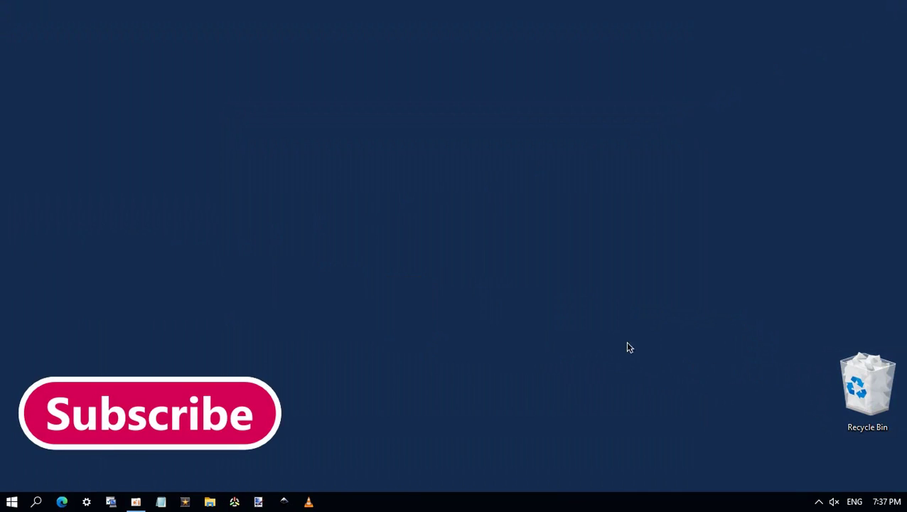
# Start VLC media player, set its interface look to use a custom skin, save the preferences and close the player
pyautogui.click(310, 501)
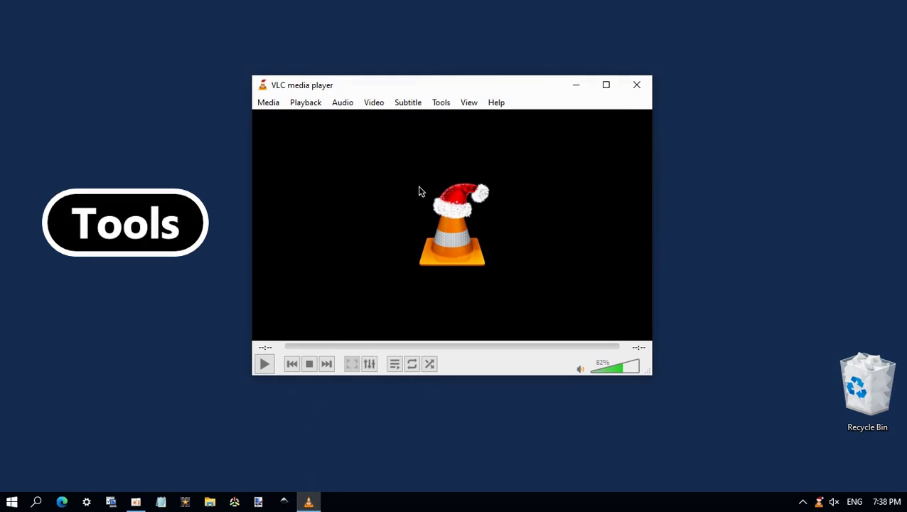
pyautogui.click(441, 103)
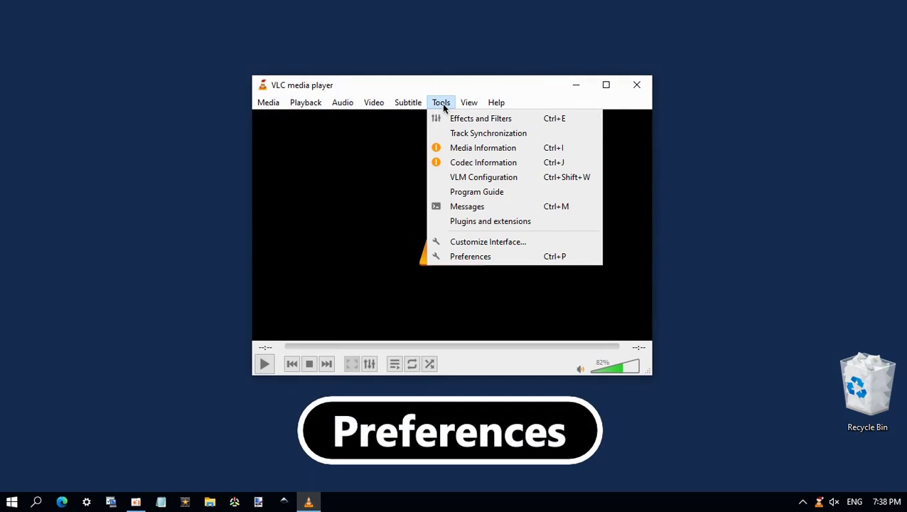
pyautogui.click(461, 255)
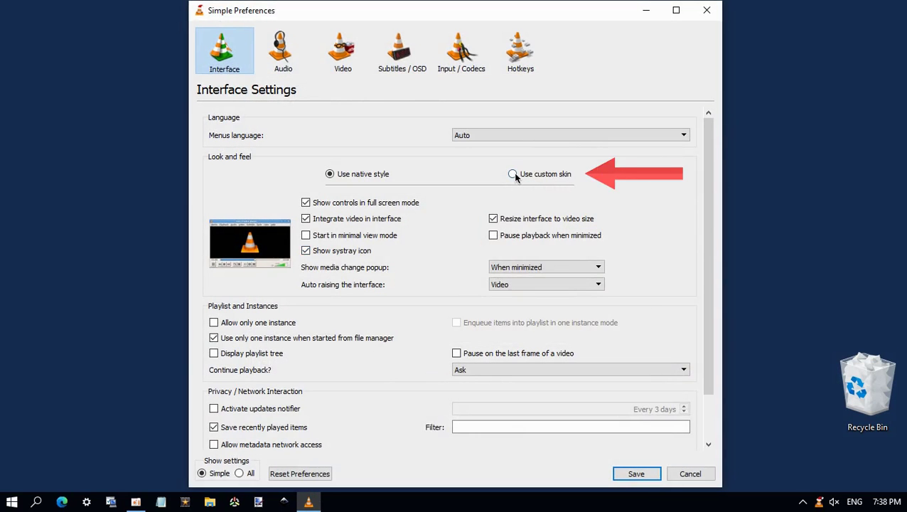
pyautogui.click(513, 174)
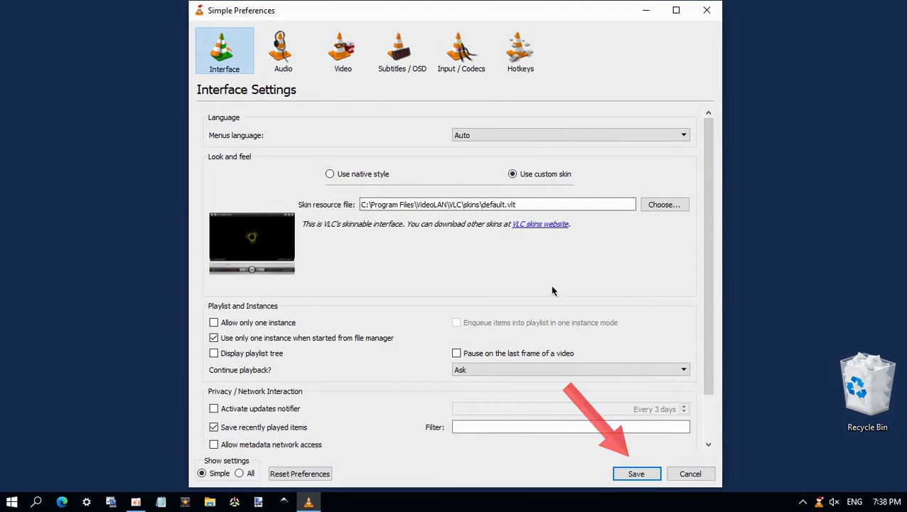
pyautogui.click(635, 473)
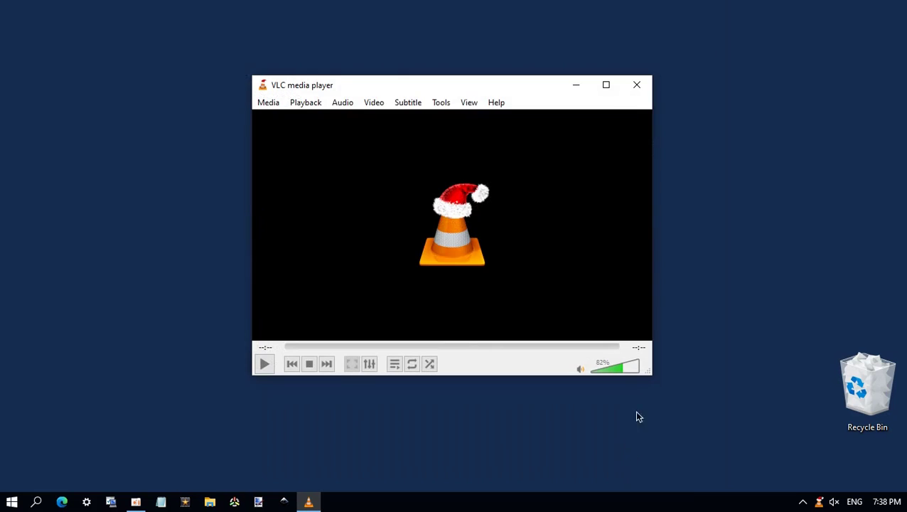
pyautogui.click(639, 85)
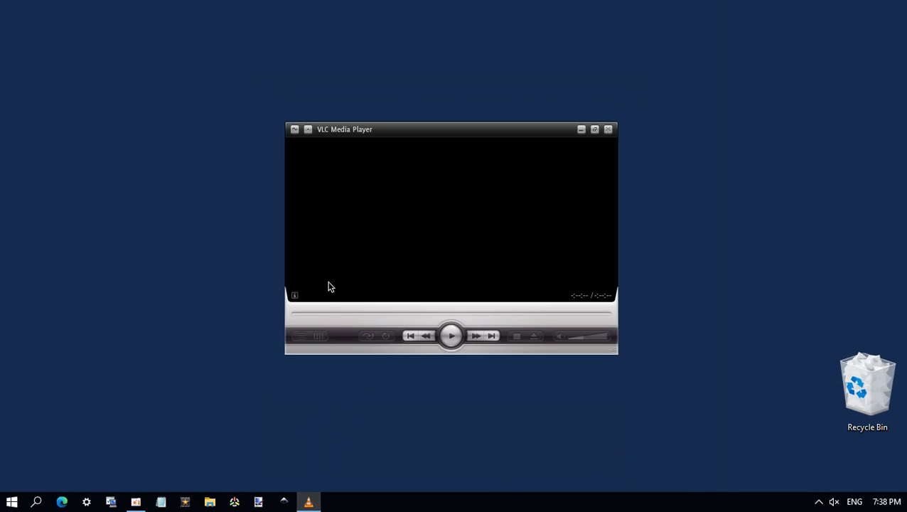
# Switch the skinned VLC interface from the Default skin to the Hind skin
pyautogui.rightClick(338, 193)
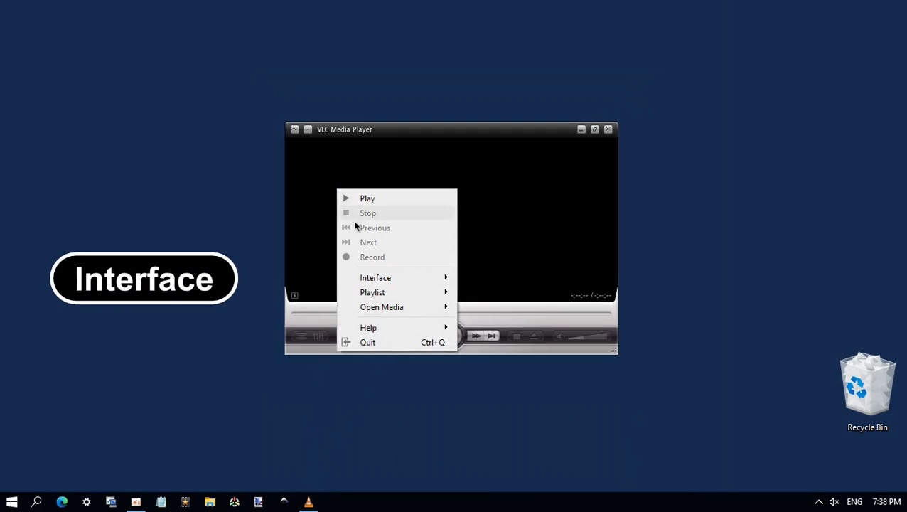
pyautogui.moveTo(410, 280)
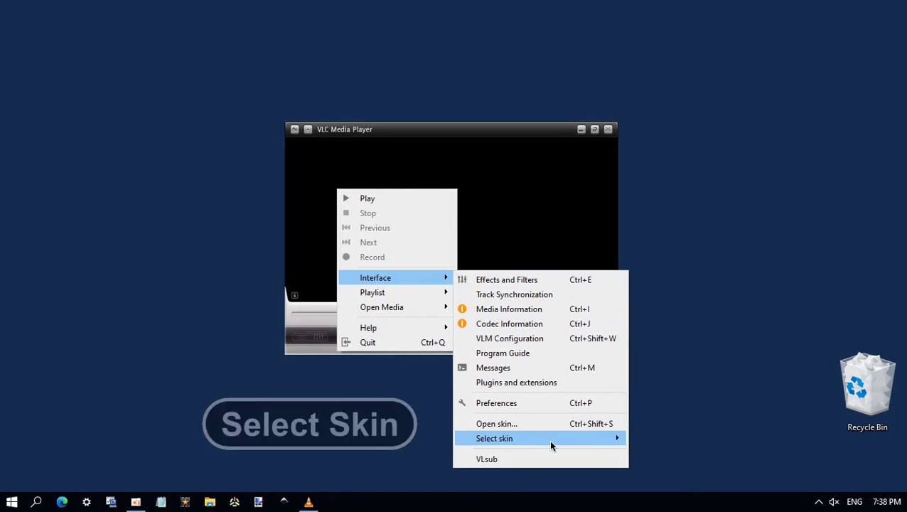
pyautogui.moveTo(551, 445)
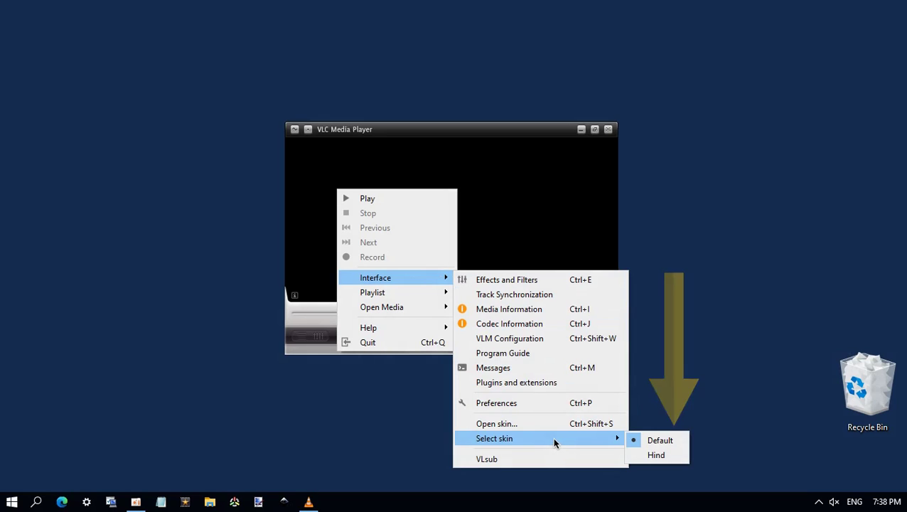
pyautogui.click(657, 455)
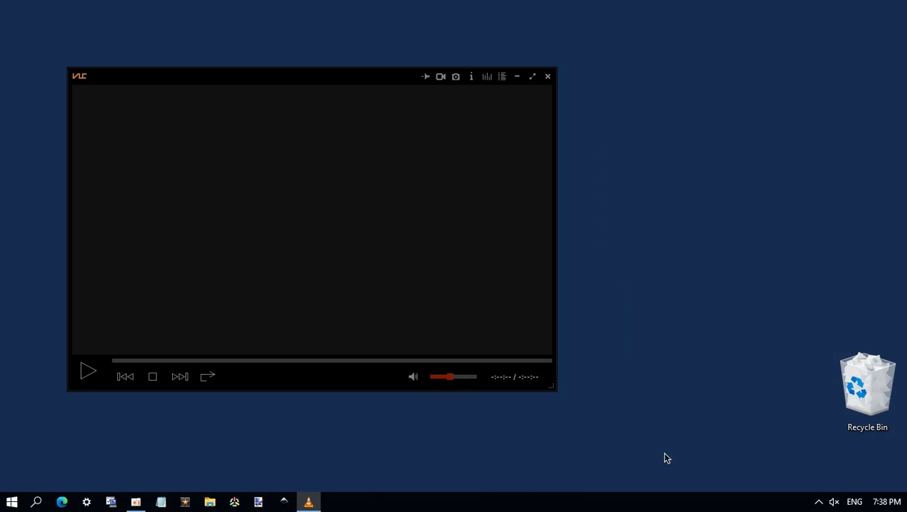
# Move the player window toward the middle of the desktop and show the playlist window at its right edge
pyautogui.moveTo(352, 279); pyautogui.dragTo(506, 268)
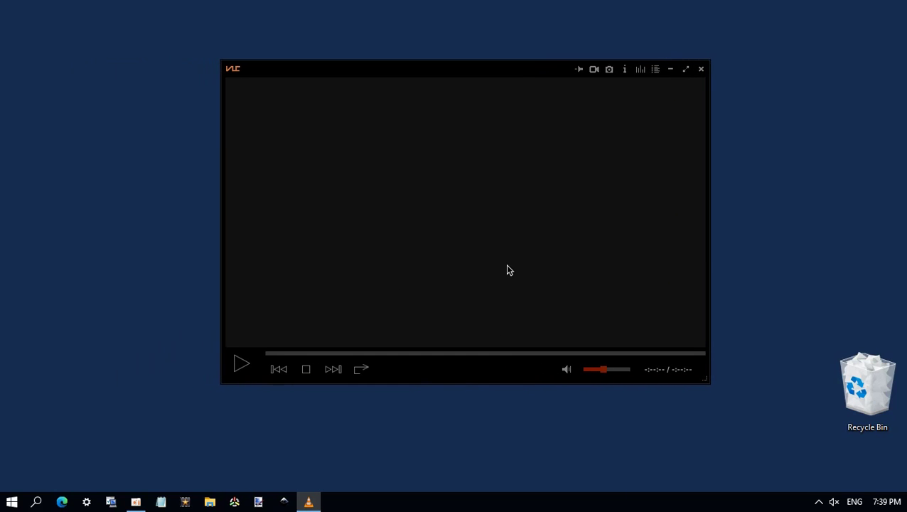
pyautogui.click(656, 72)
pyautogui.moveTo(192, 113); pyautogui.dragTo(736, 138)
# Show the equalizer at the player's left edge and open the About This Skin window over the player's upper edge
pyautogui.click(642, 71)
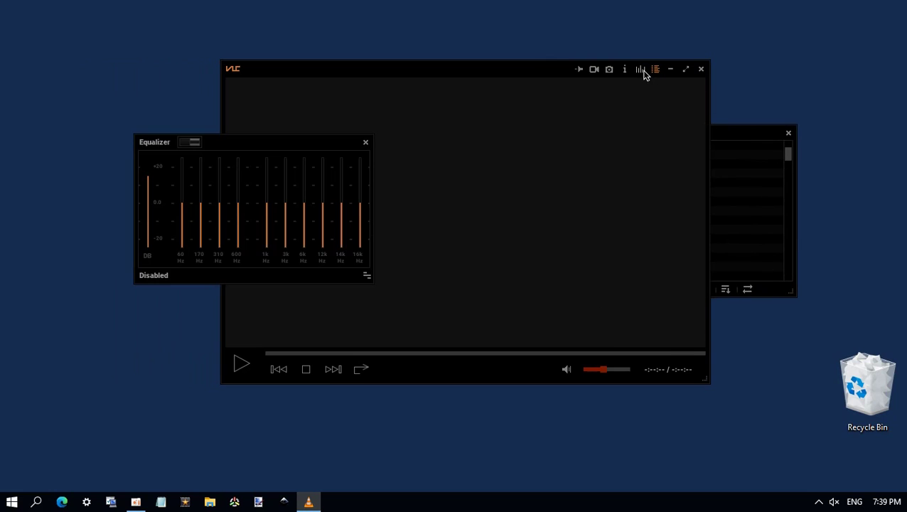
pyautogui.moveTo(316, 147); pyautogui.dragTo(229, 153)
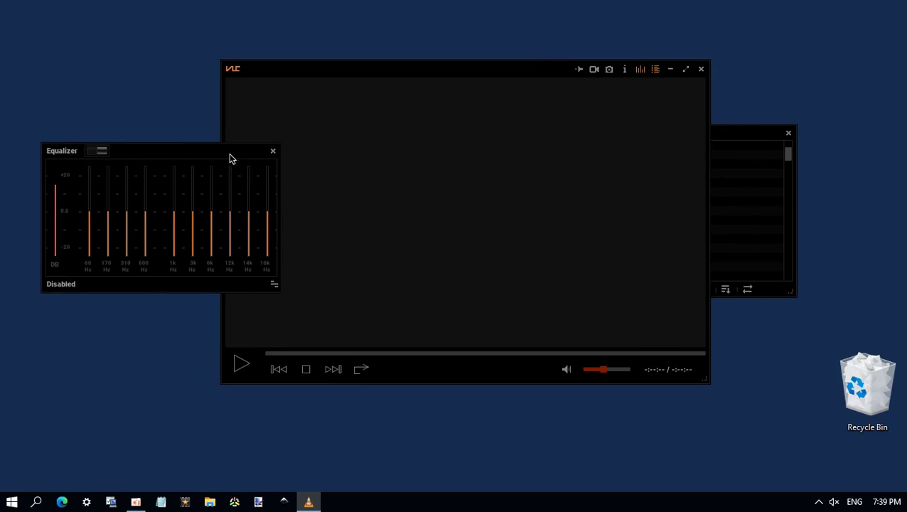
pyautogui.click(274, 287)
pyautogui.moveTo(284, 189); pyautogui.dragTo(438, 21)
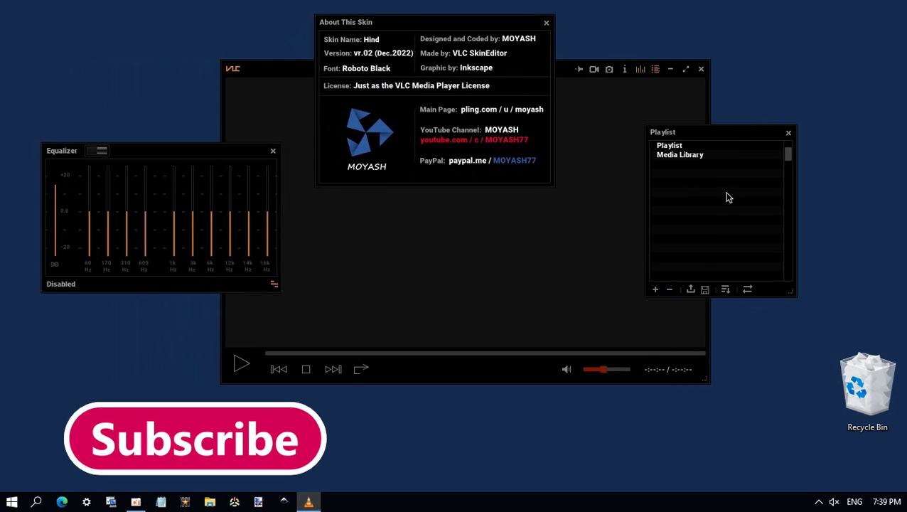